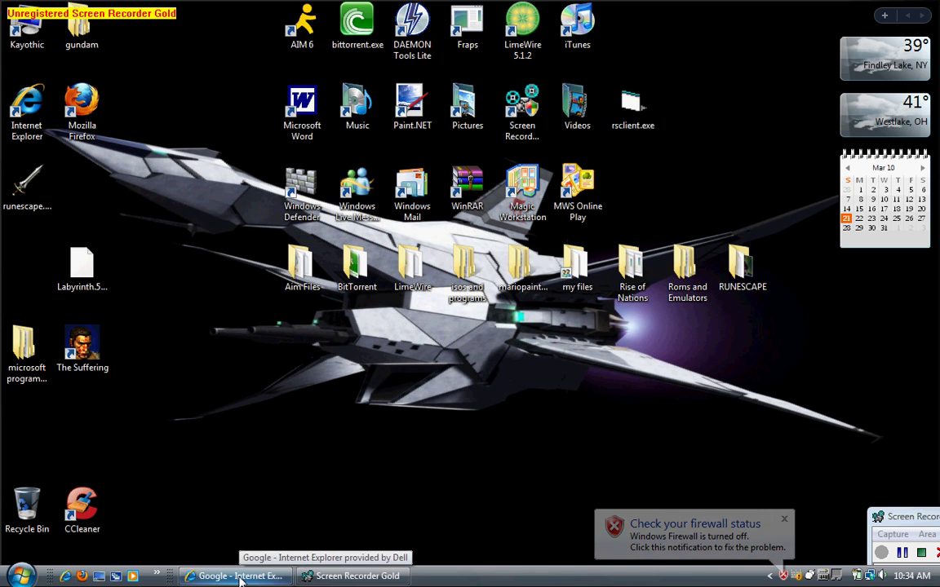
Step: Go to avast.com in Internet Explorer and open the avast! Free Antivirus download page from Products
{"action": "left_click", "coordinate": [240, 577]}
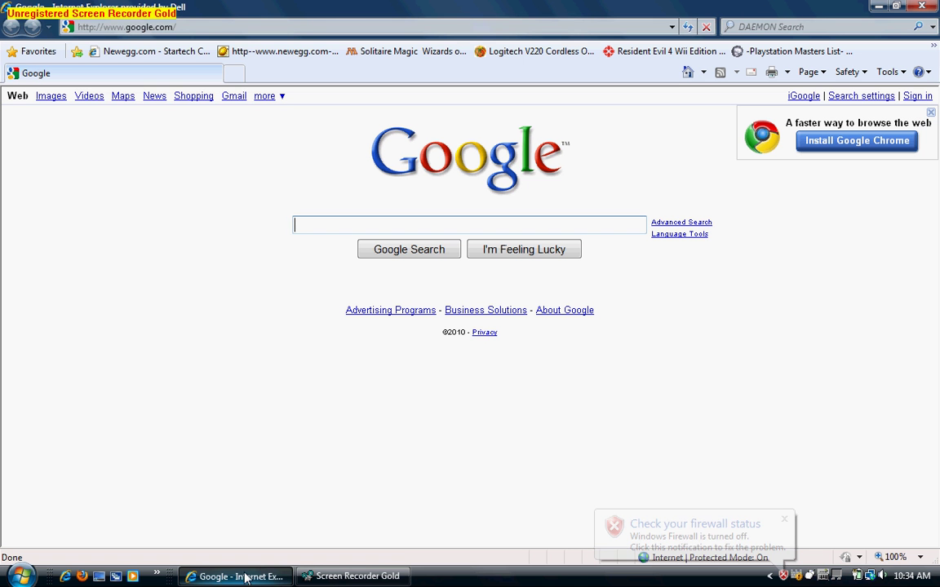
{"action": "left_click", "coordinate": [311, 26]}
{"action": "type", "text": "avast."}
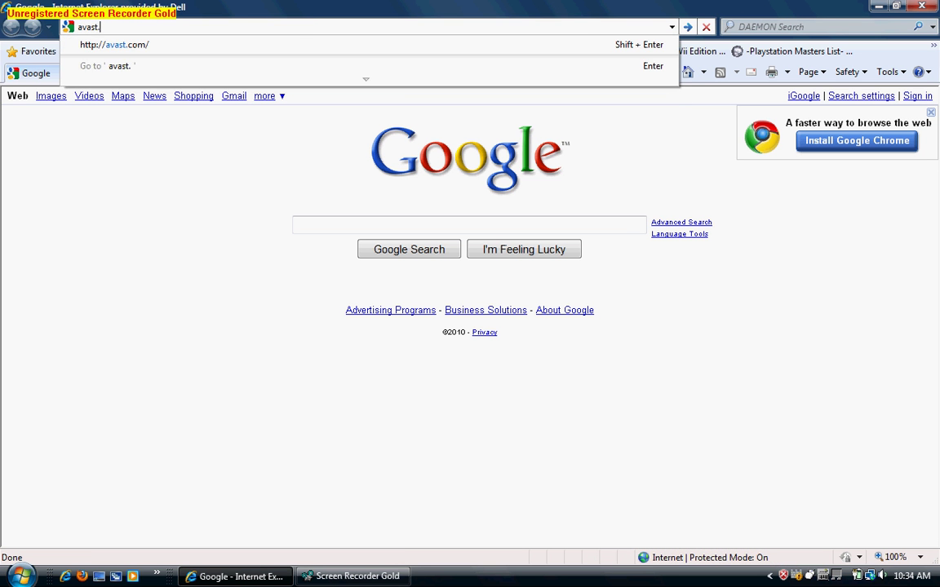
{"action": "key", "text": "shift+Return"}
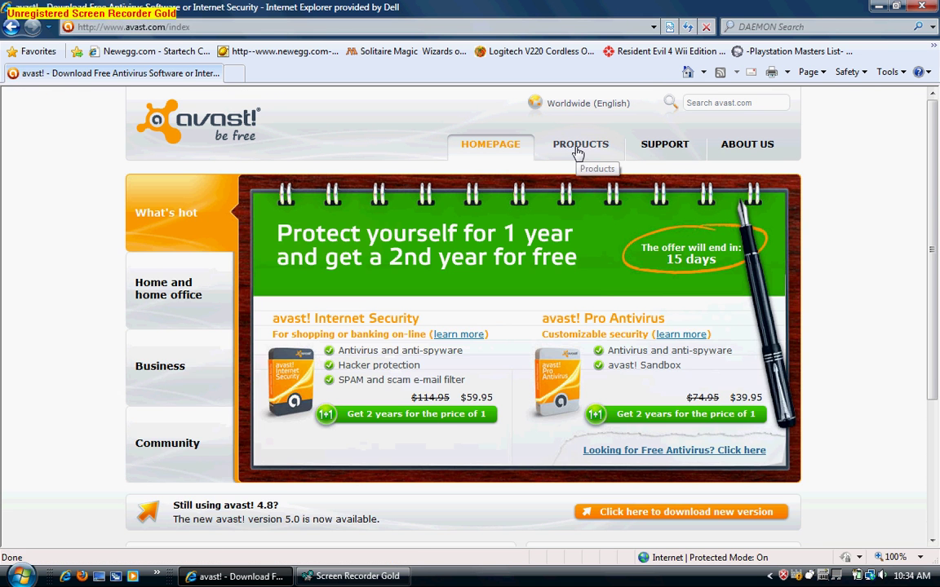
{"action": "left_click", "coordinate": [578, 152]}
{"action": "scroll", "coordinate": [412, 238], "scroll_direction": "down", "scroll_amount": 5}
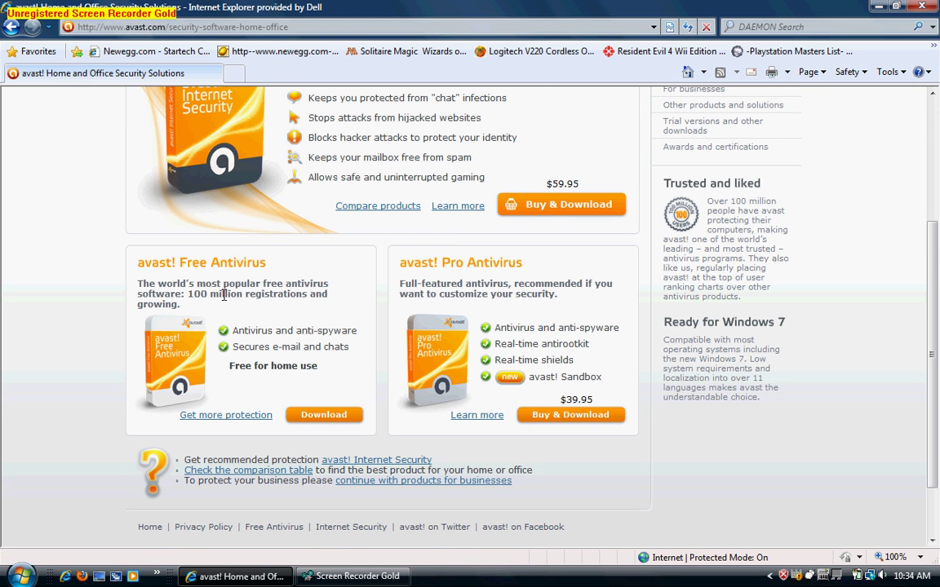
{"action": "left_click", "coordinate": [324, 418]}
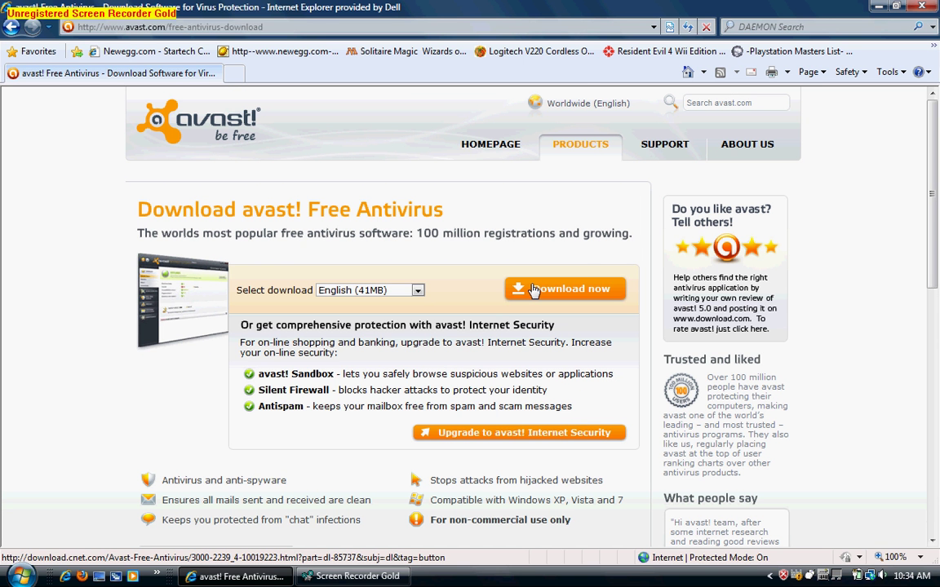
Step: Download the installer setup_av_free.exe, allowing the blocked download, and save it to the Desktop
{"action": "left_click", "coordinate": [532, 289]}
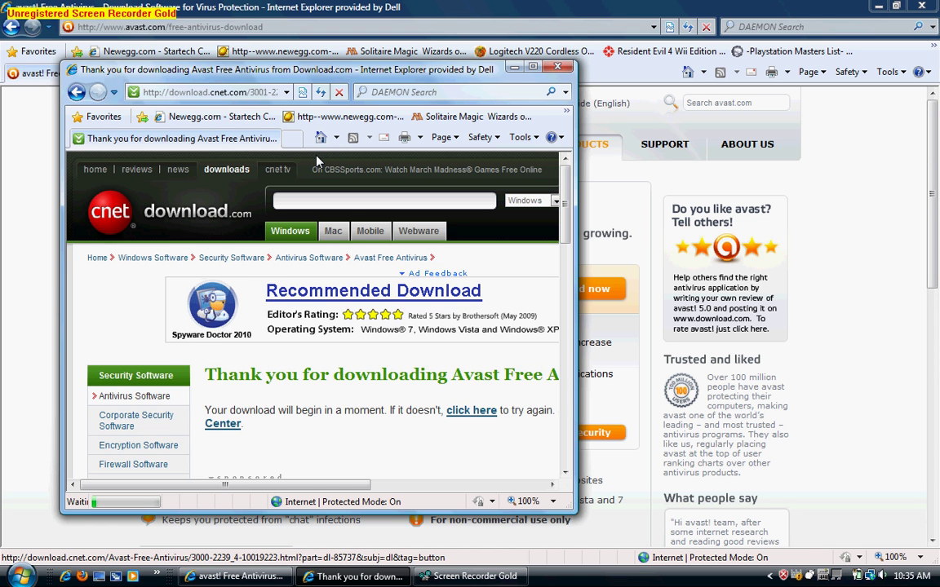
{"action": "left_click", "coordinate": [318, 160]}
{"action": "left_click", "coordinate": [369, 168]}
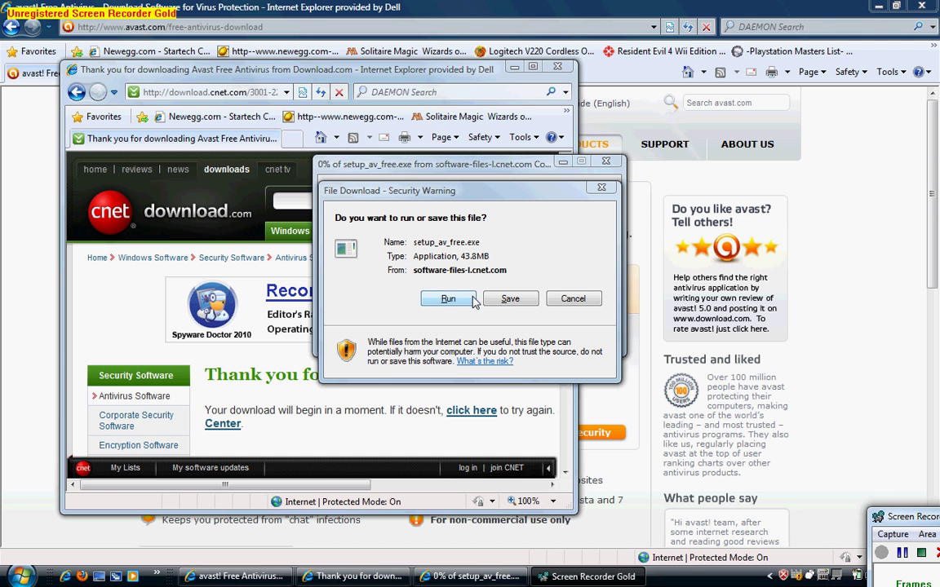
{"action": "left_click", "coordinate": [508, 302]}
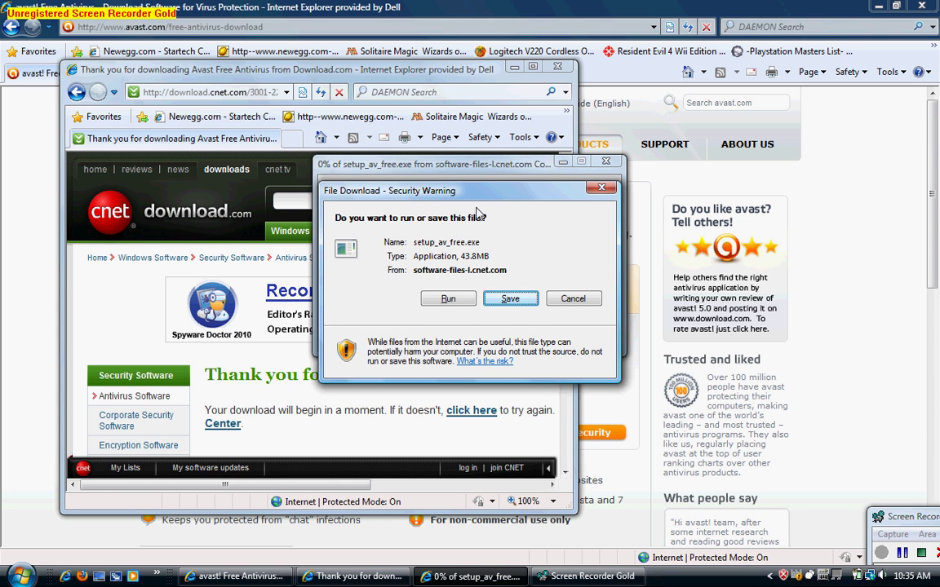
{"action": "left_click", "coordinate": [509, 300]}
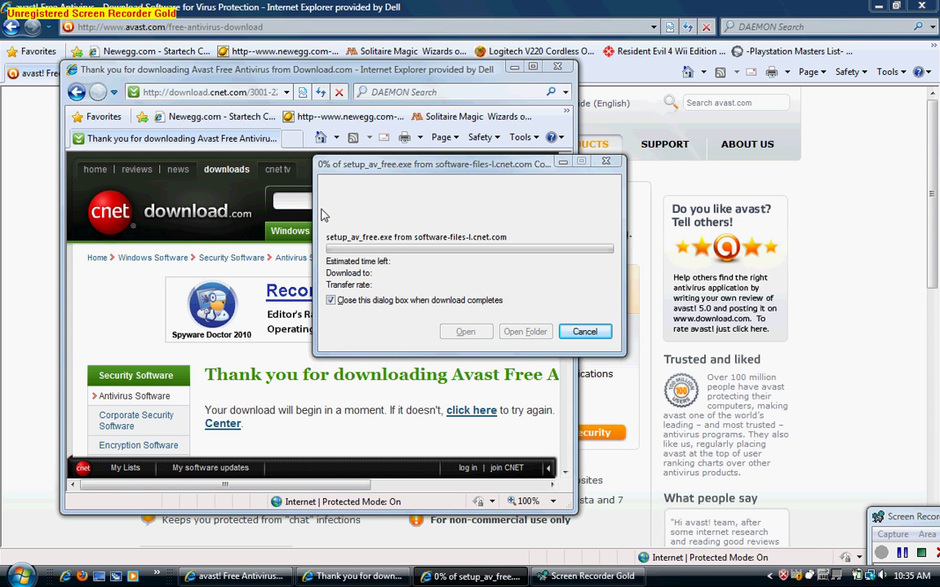
{"action": "left_click", "coordinate": [397, 208]}
{"action": "left_click", "coordinate": [418, 224]}
{"action": "left_click", "coordinate": [655, 281]}
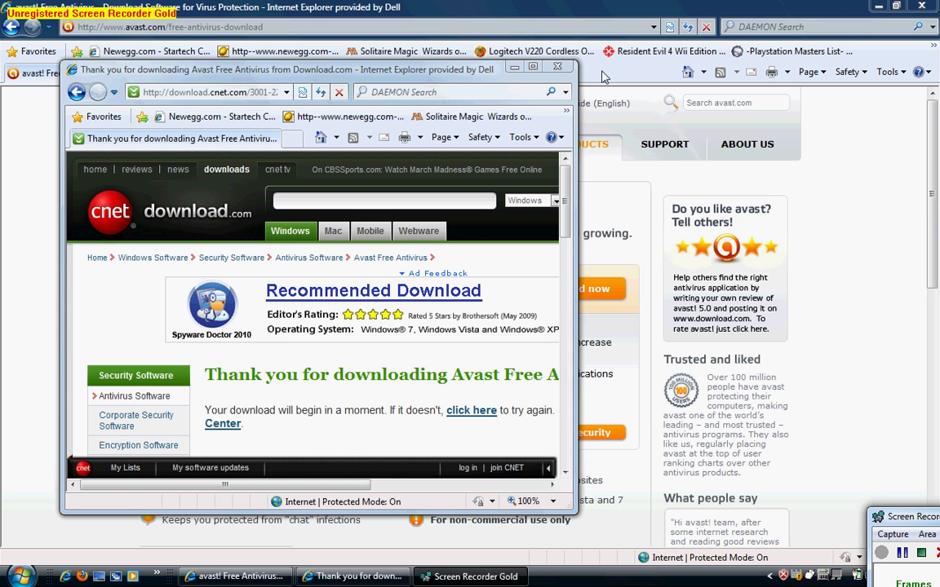
Step: Close the cnet popup and Internet Explorer, then run setup_av_free.exe from the desktop
{"action": "left_click", "coordinate": [558, 67]}
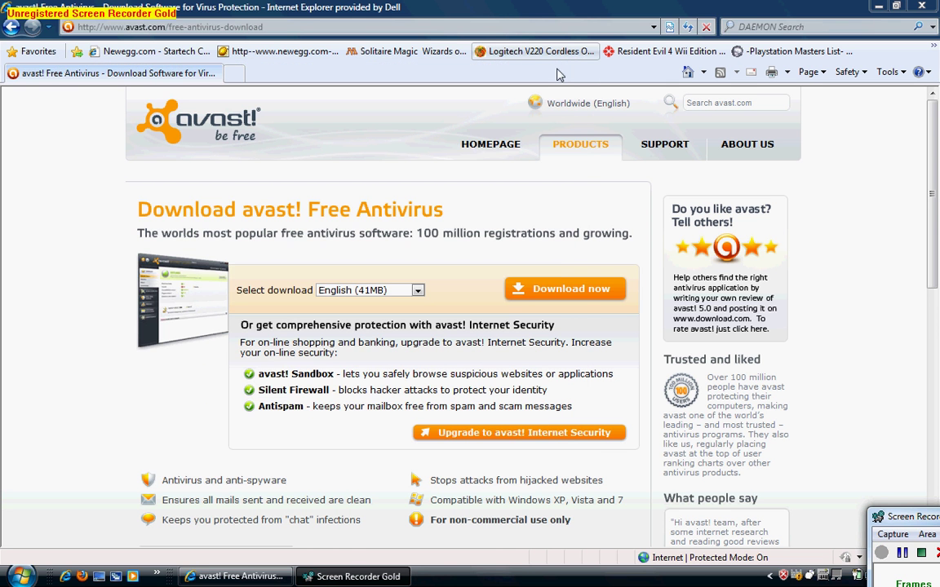
{"action": "left_click", "coordinate": [930, 6]}
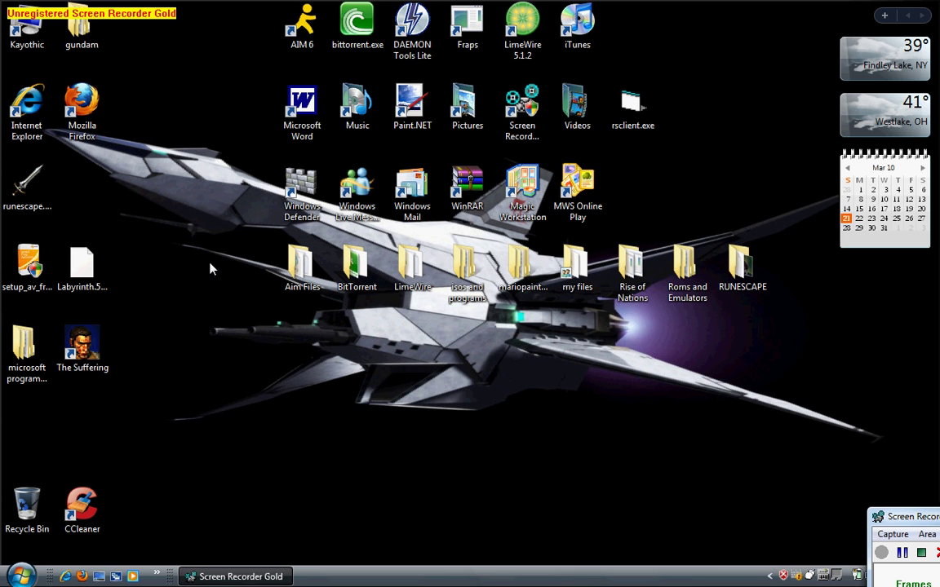
{"action": "left_click", "coordinate": [28, 266]}
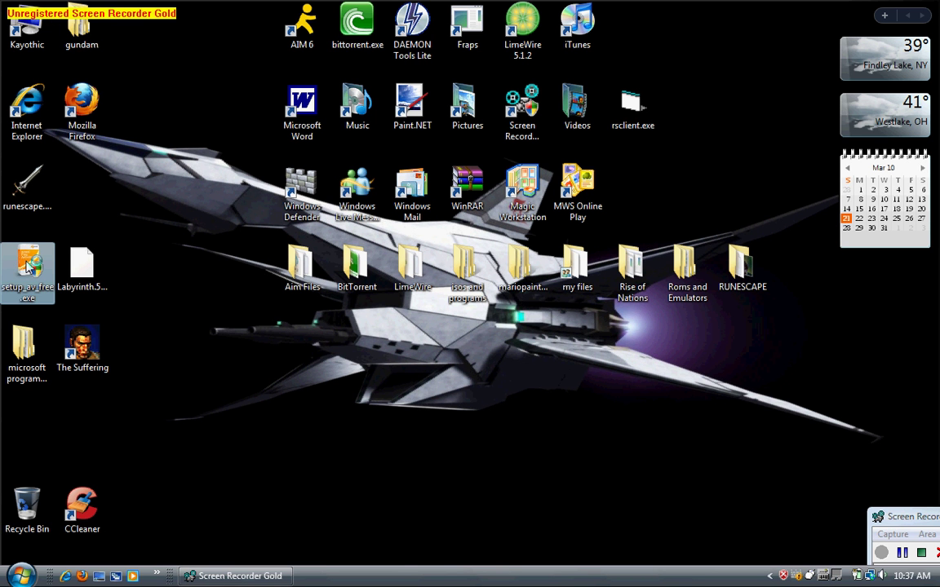
{"action": "double_click", "coordinate": [28, 267]}
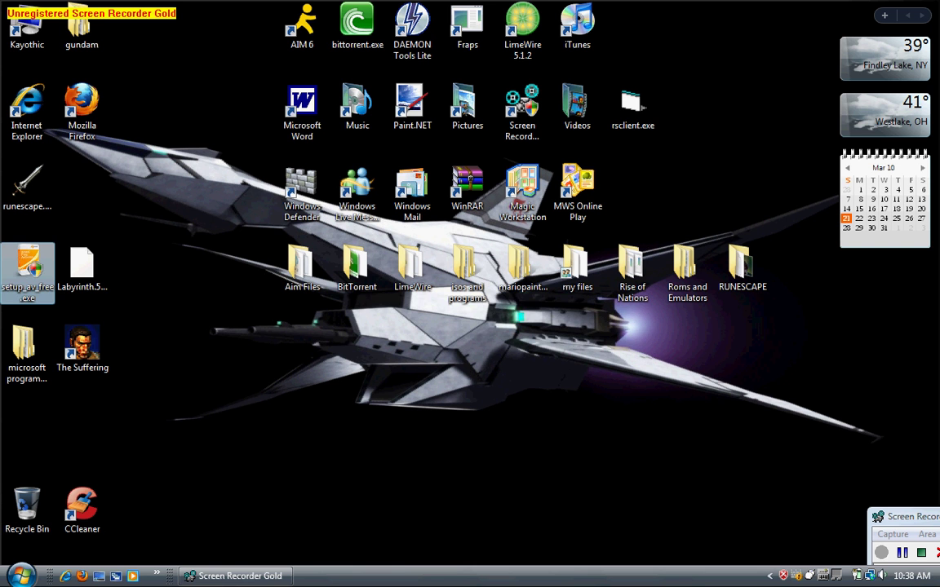
Step: Install avast! Free Antivirus in English, opting out of the avast! community, and finish setup
{"action": "left_click", "coordinate": [508, 309]}
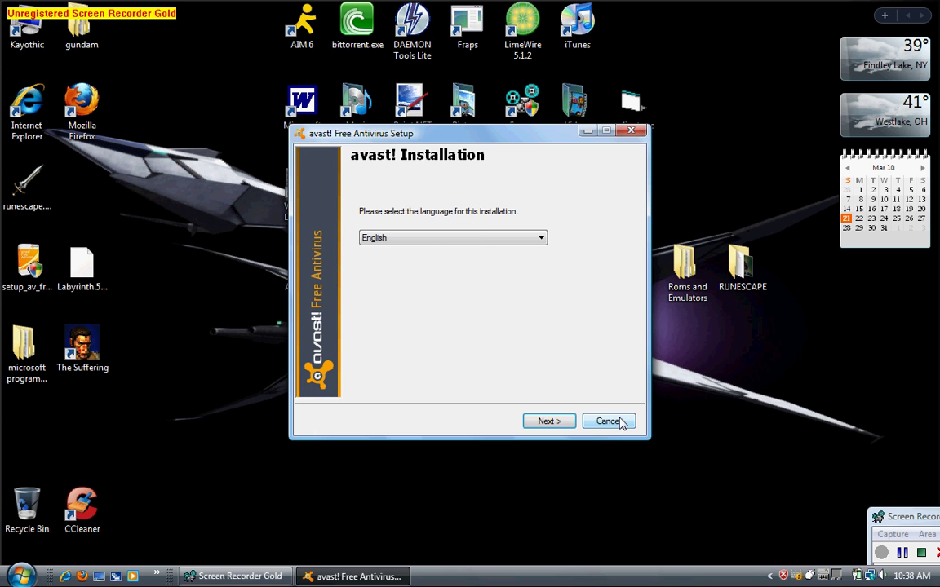
{"action": "left_click", "coordinate": [561, 421]}
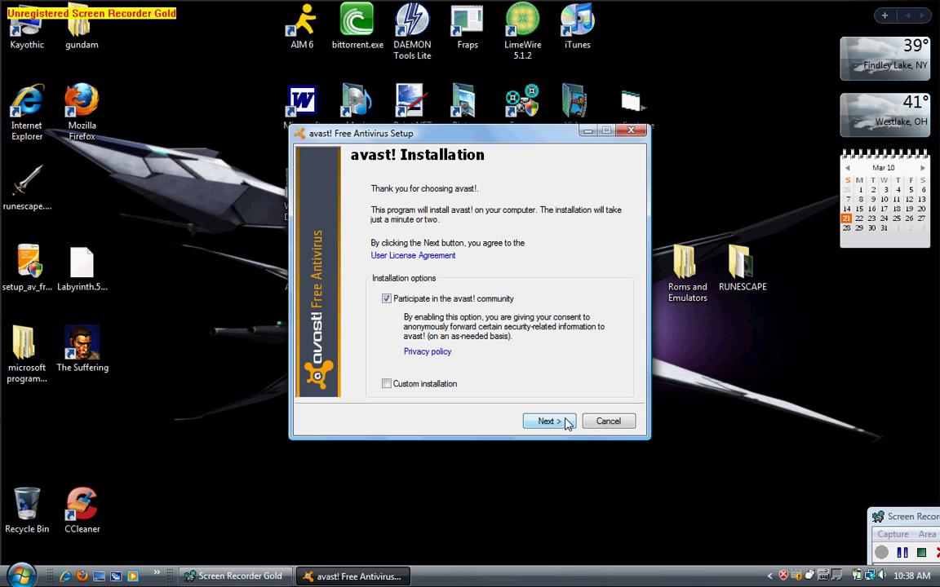
{"action": "left_click", "coordinate": [387, 298]}
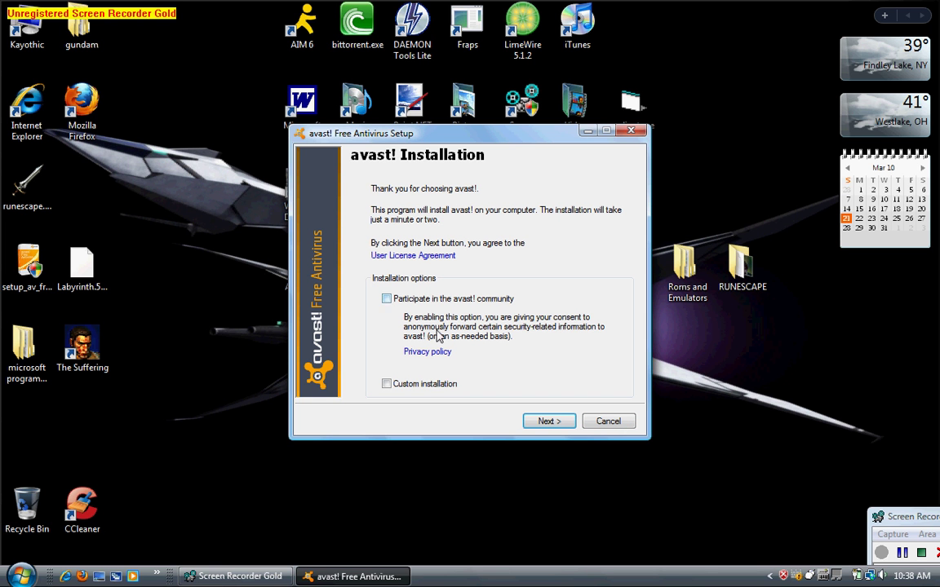
{"action": "left_click", "coordinate": [535, 423]}
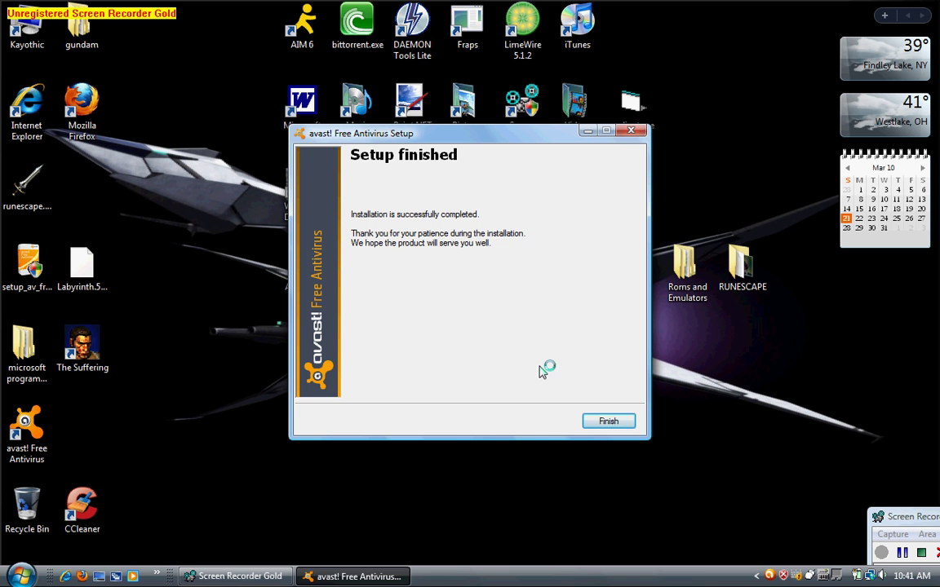
{"action": "left_click", "coordinate": [607, 421]}
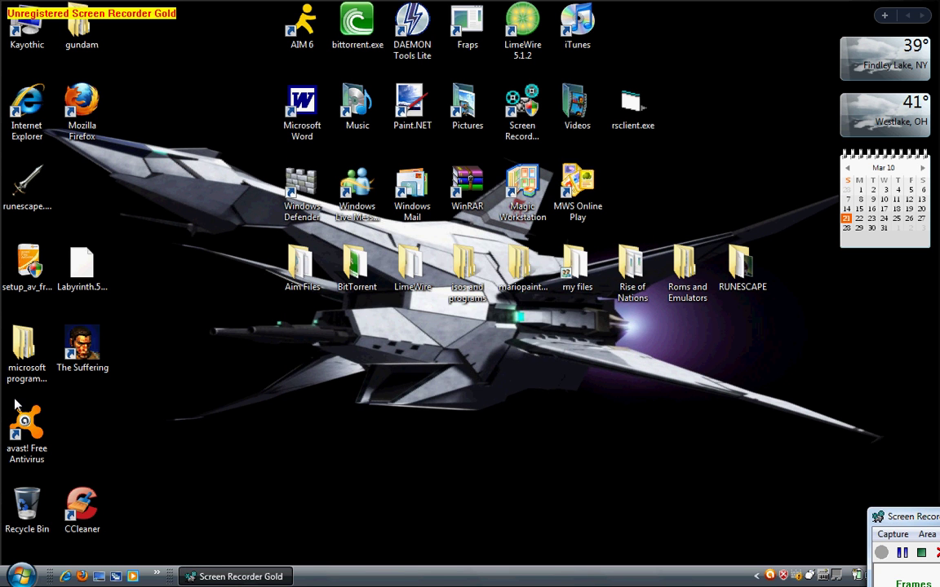
Step: Dismiss the Welcome to avast! notice and open the avast main window from the tray icon
{"action": "left_click", "coordinate": [27, 421]}
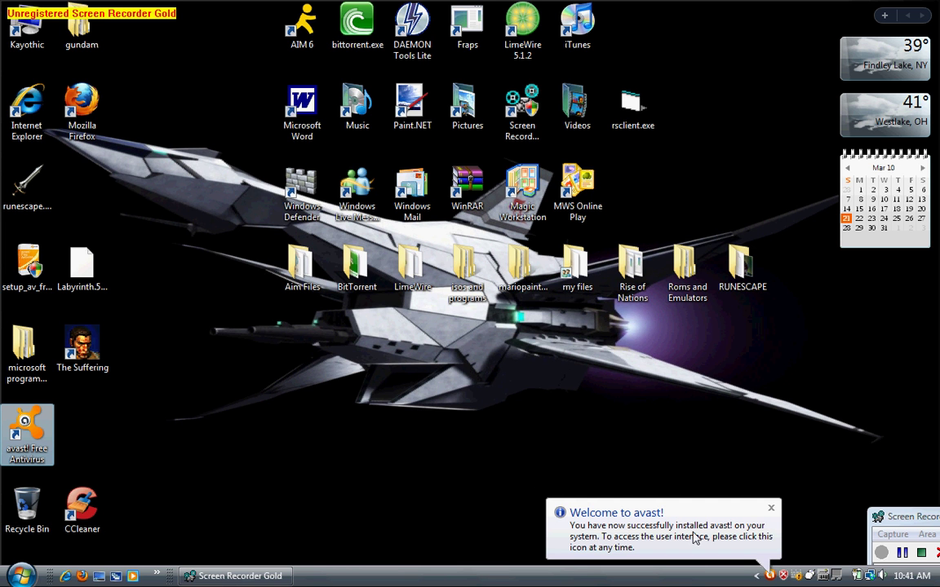
{"action": "left_click", "coordinate": [770, 509]}
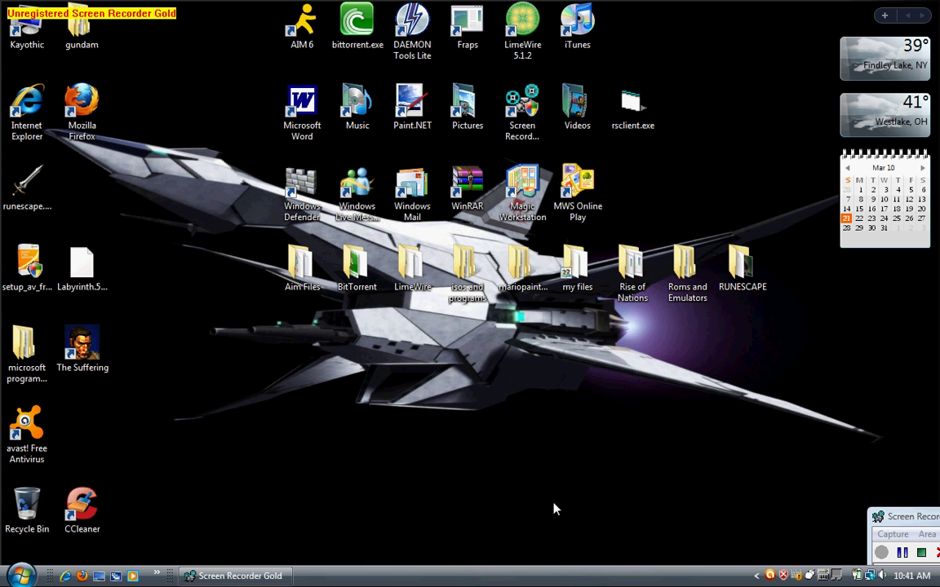
{"action": "left_click", "coordinate": [770, 576]}
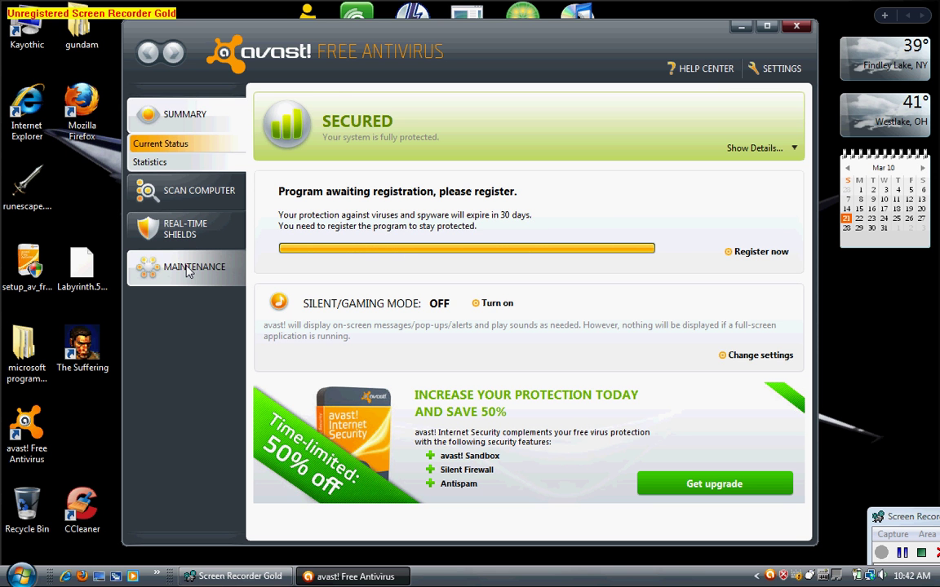
Step: Open the license key entry under Maintenance > Registration, then show the desktop
{"action": "left_click", "coordinate": [189, 270]}
{"action": "left_click", "coordinate": [186, 280]}
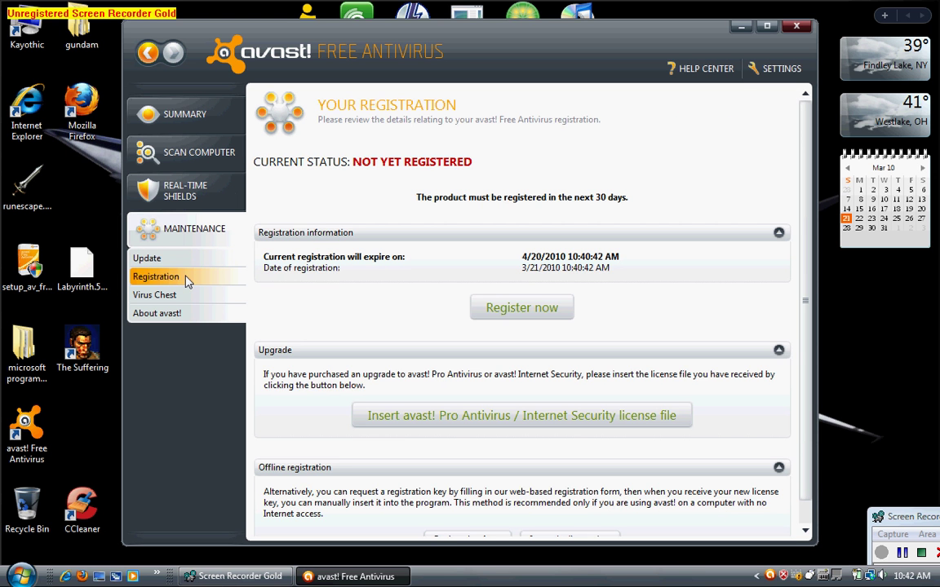
{"action": "scroll", "coordinate": [466, 326], "scroll_direction": "down", "scroll_amount": 1}
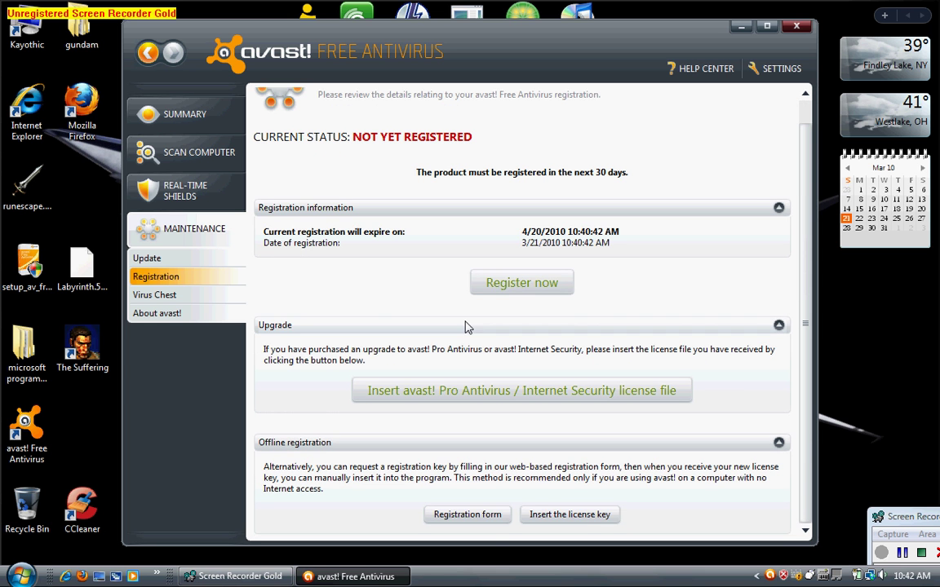
{"action": "left_click", "coordinate": [569, 515]}
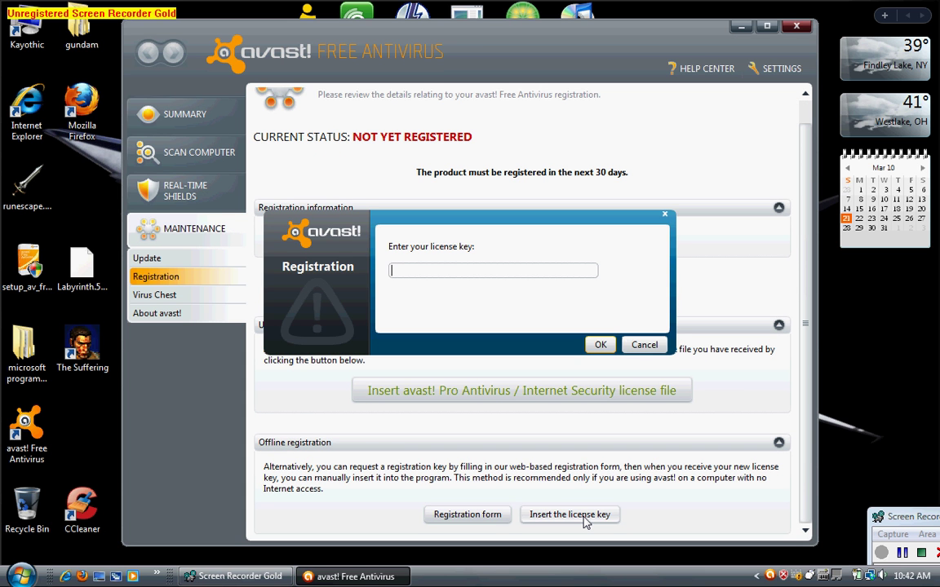
{"action": "left_click", "coordinate": [470, 270]}
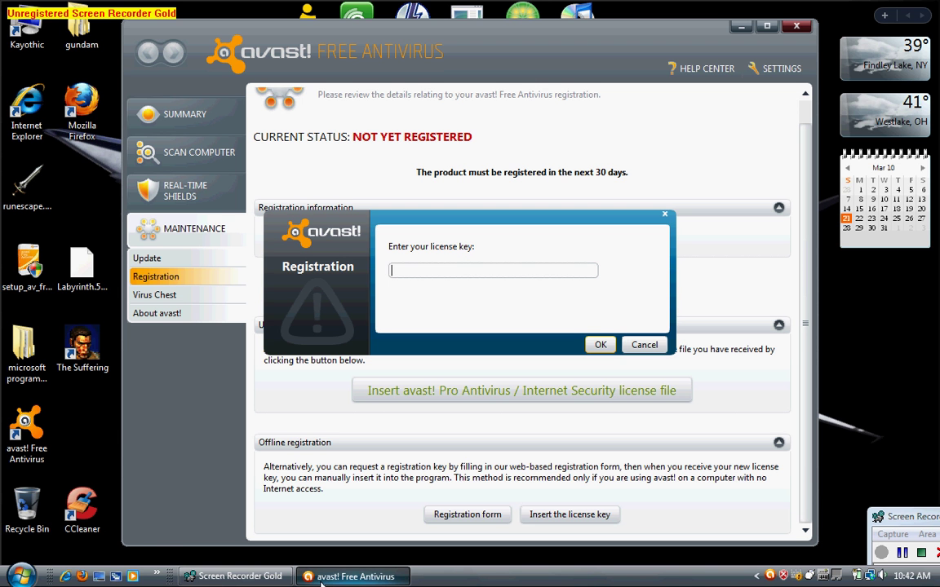
{"action": "left_click", "coordinate": [114, 578]}
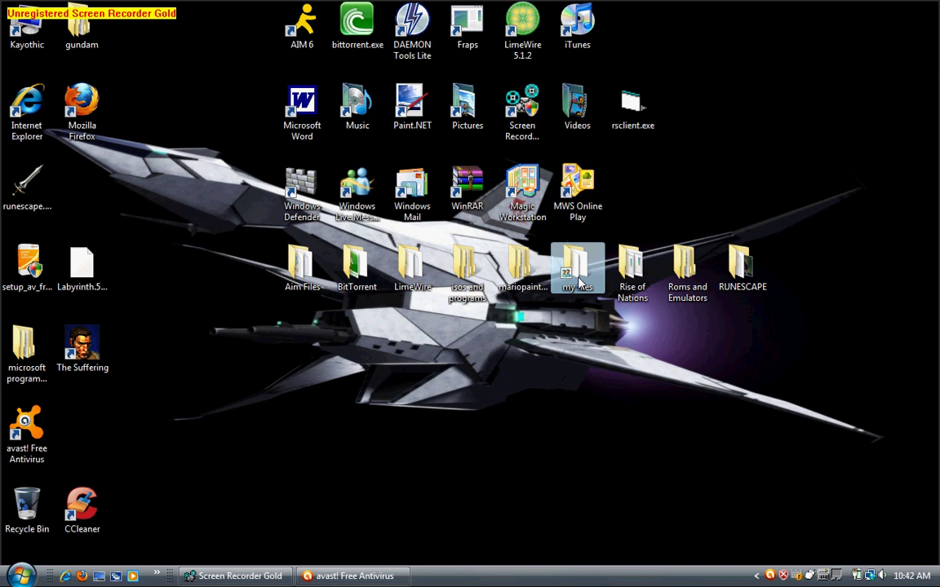
Step: Open 'avast! product key.txt' from my files > text documents and select the license key line
{"action": "double_click", "coordinate": [579, 282]}
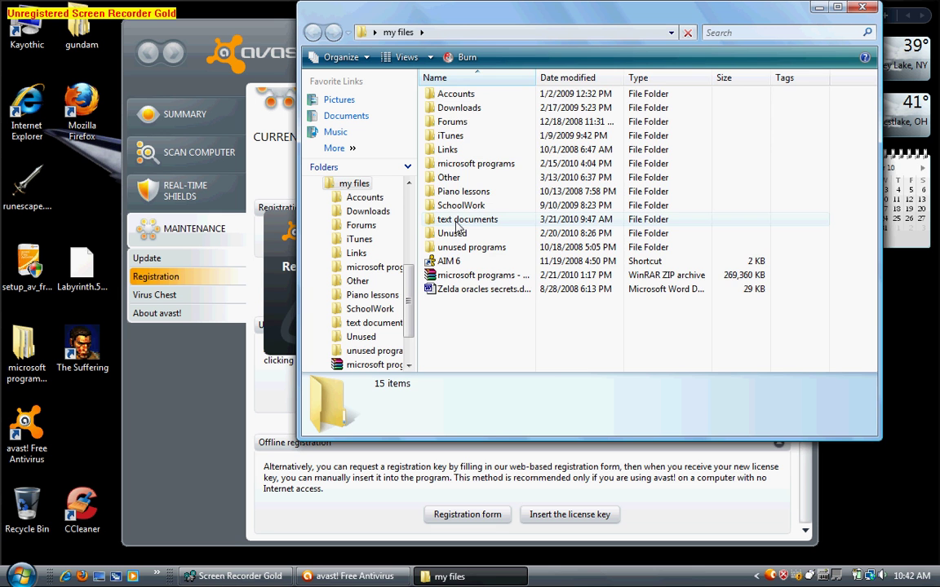
{"action": "double_click", "coordinate": [456, 221]}
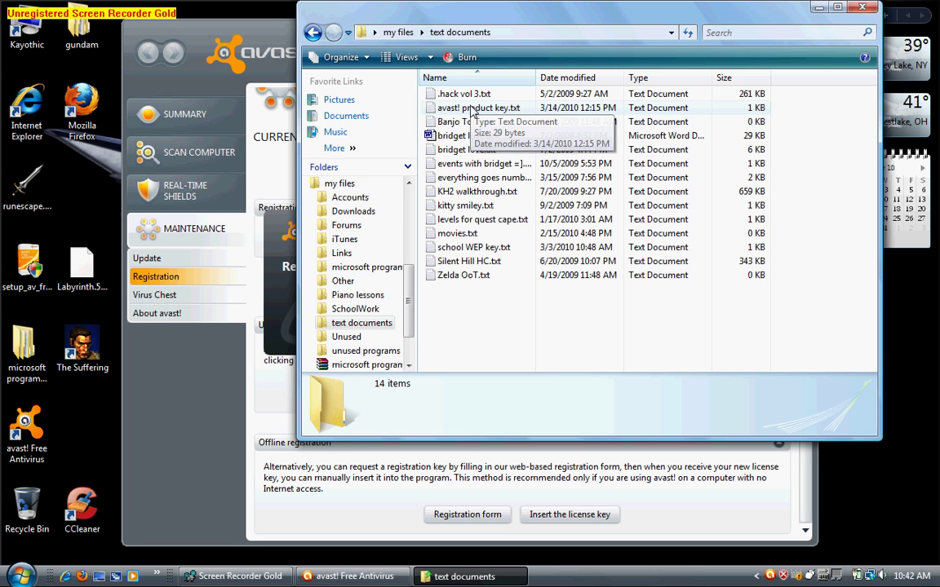
{"action": "left_click", "coordinate": [473, 110]}
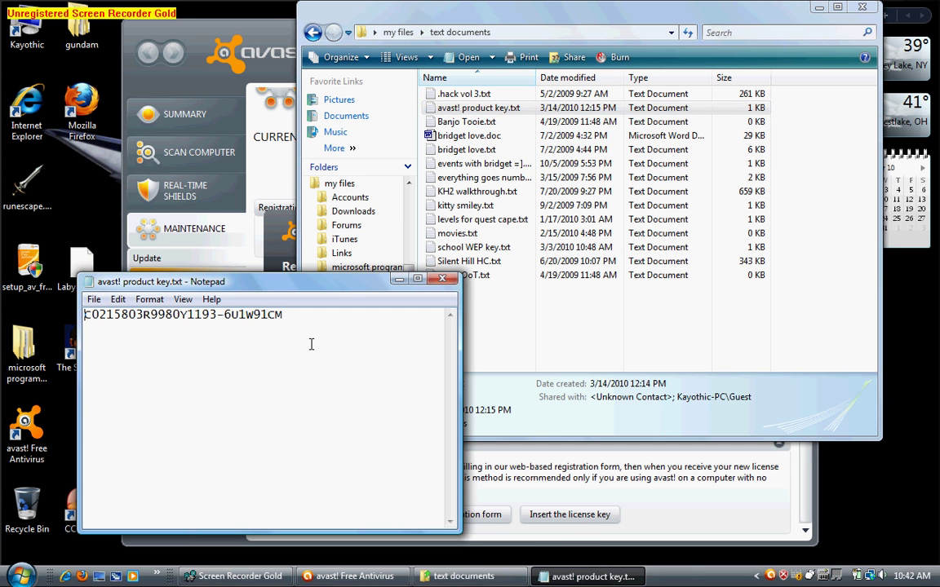
{"action": "left_click_drag", "start_coordinate": [290, 317], "coordinate": [40, 316]}
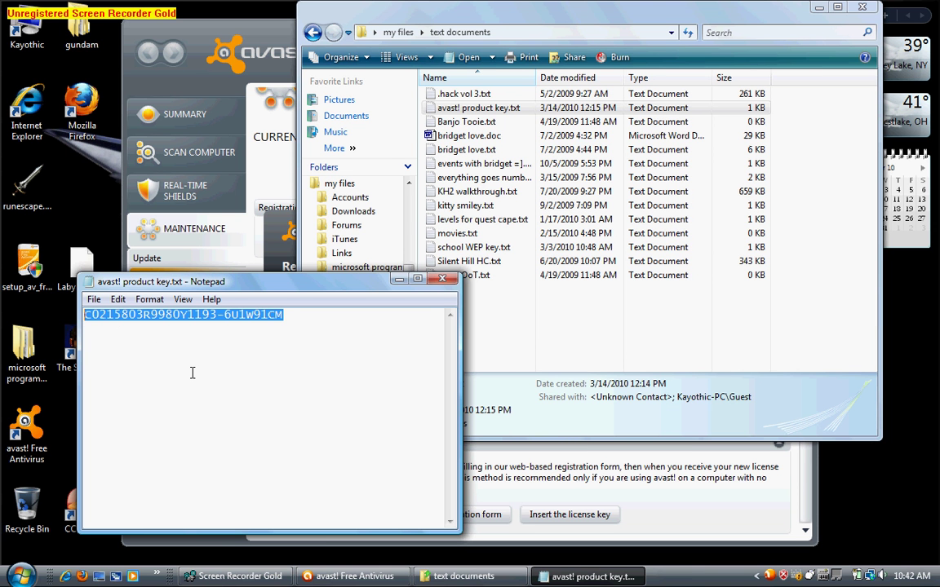
Step: Paste the copied license key into avast's registration field and confirm it
{"action": "left_click", "coordinate": [230, 20]}
{"action": "left_click", "coordinate": [415, 272]}
{"action": "key", "text": "ctrl+v"}
{"action": "left_click", "coordinate": [600, 344]}
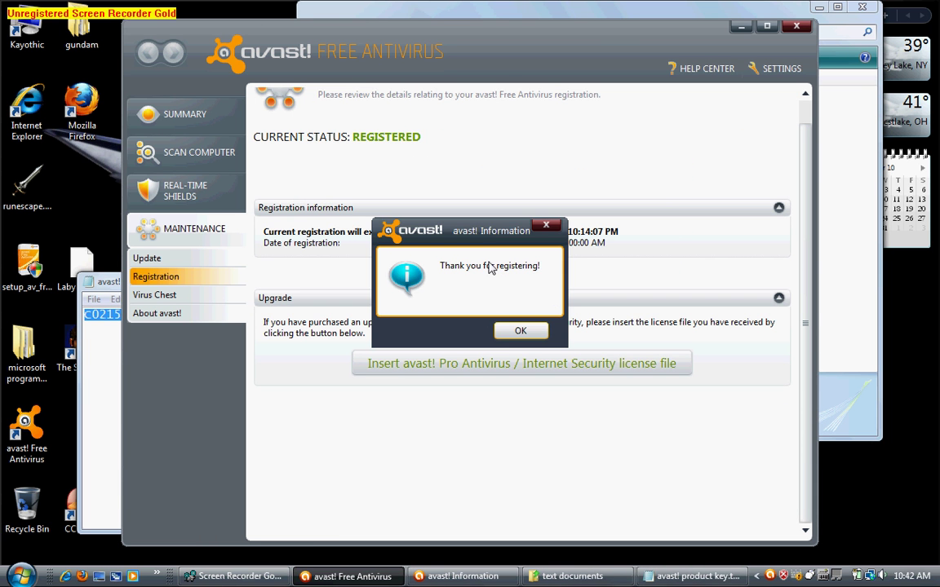
{"action": "left_click", "coordinate": [507, 331]}
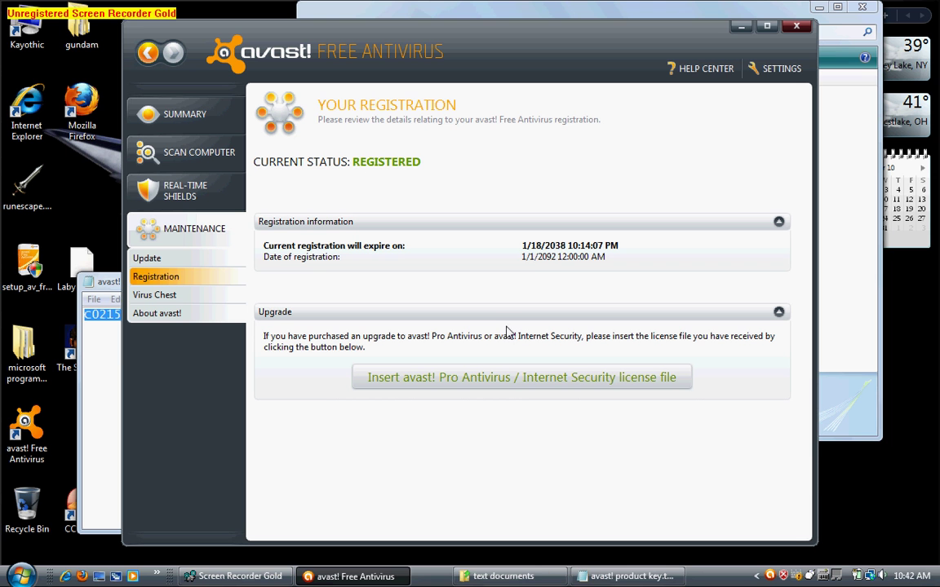